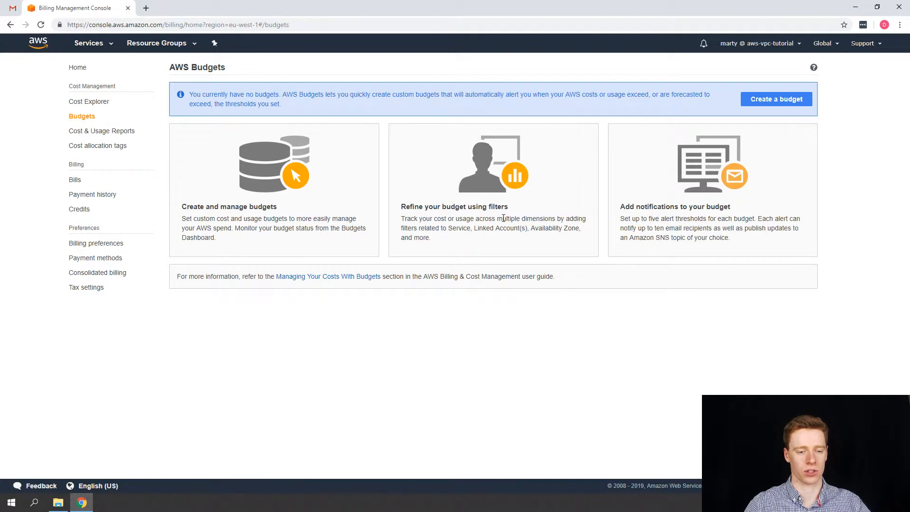
# Start a monthly cost budget named Account Spend with a budgeted amount of $10.
pyautogui.click(775, 101)
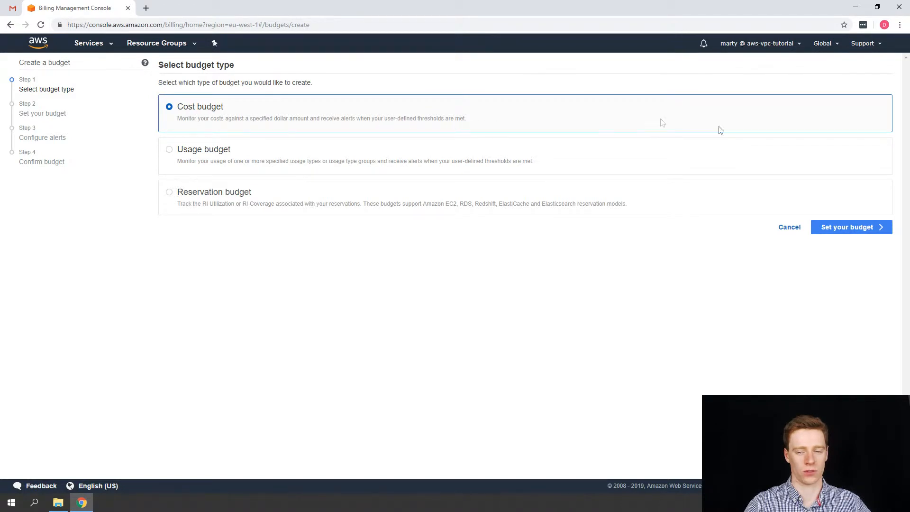
pyautogui.click(875, 233)
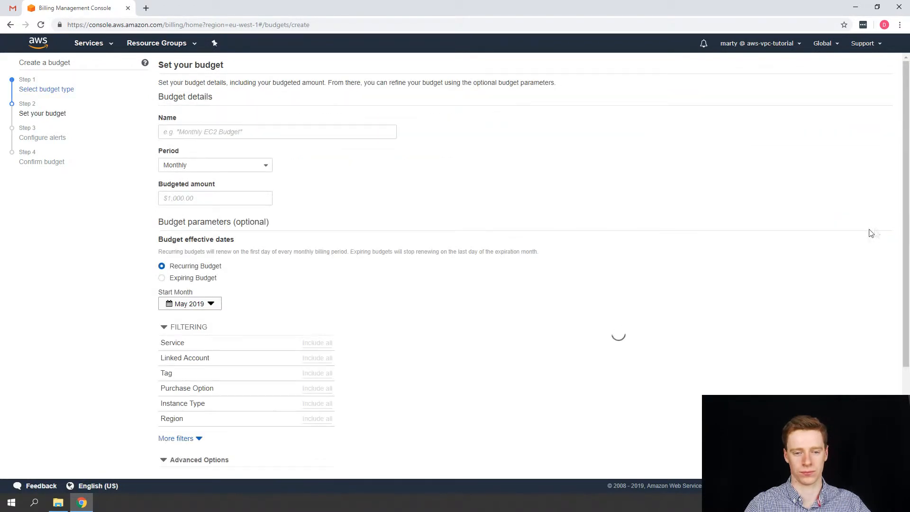
pyautogui.click(337, 137)
pyautogui.write('Account Sp')
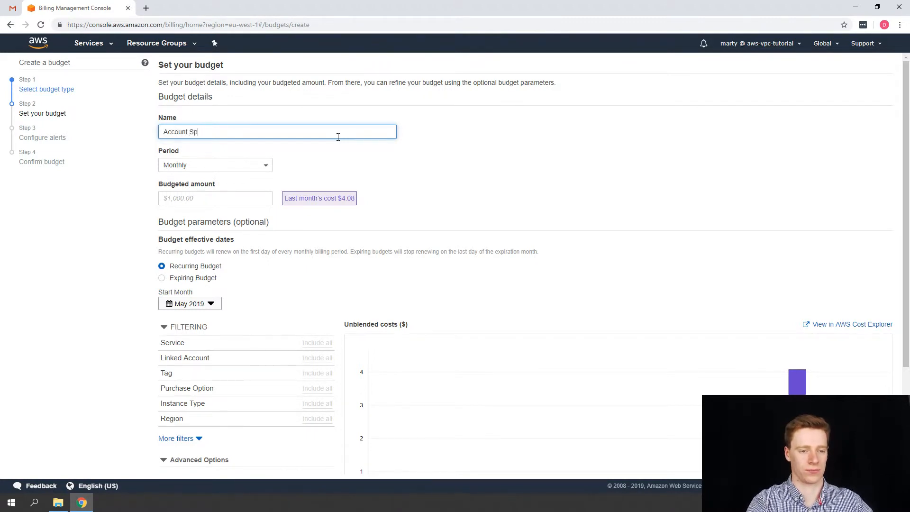
pyautogui.press('Tab')
pyautogui.press('Tab')
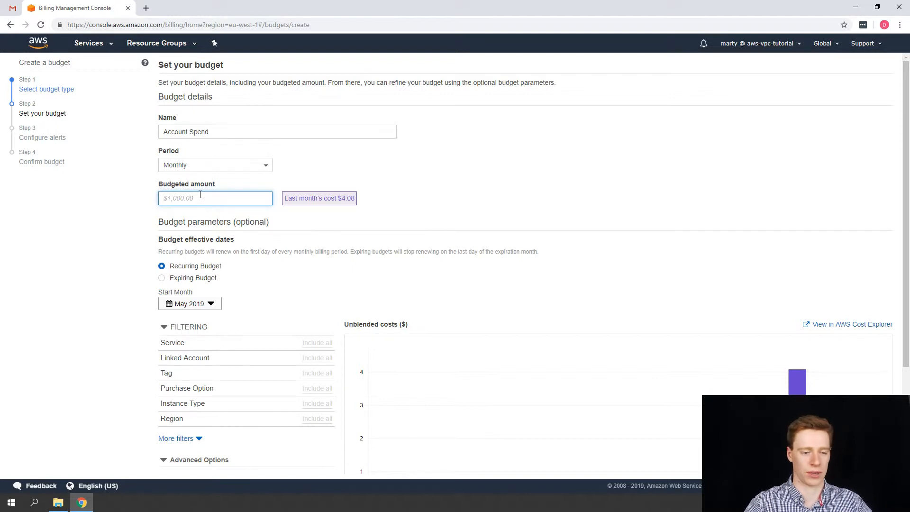
pyautogui.write('10')
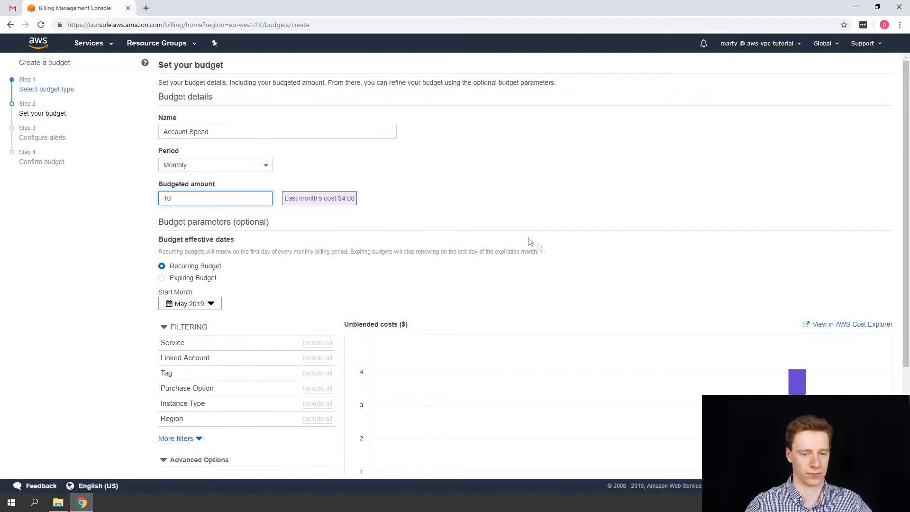
pyautogui.click(489, 201)
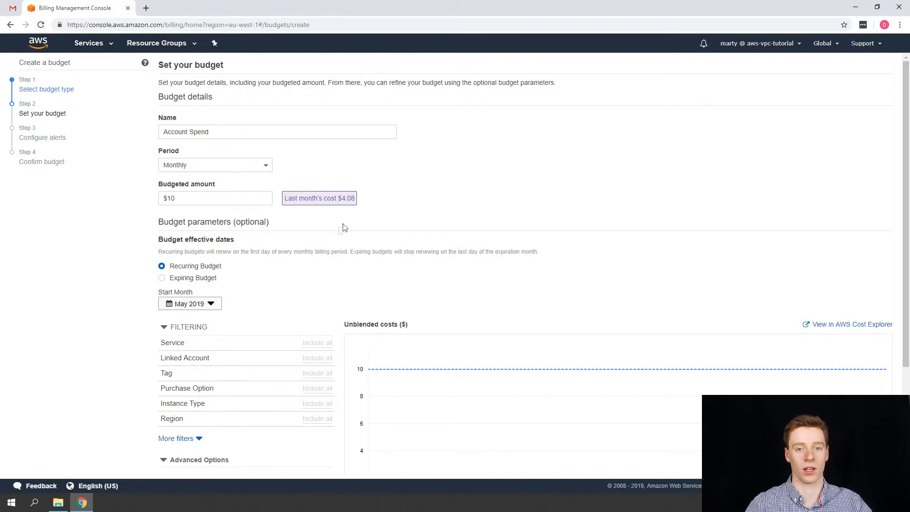
# Review the optional budget parameters, keep their defaults and continue to the alert configuration.
pyautogui.scroll(-2, 278, 251)
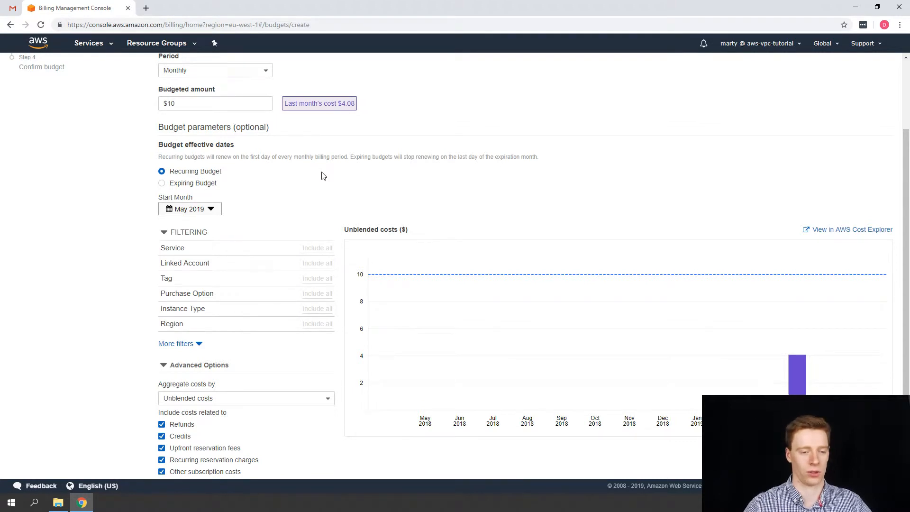
pyautogui.scroll(-1, 322, 177)
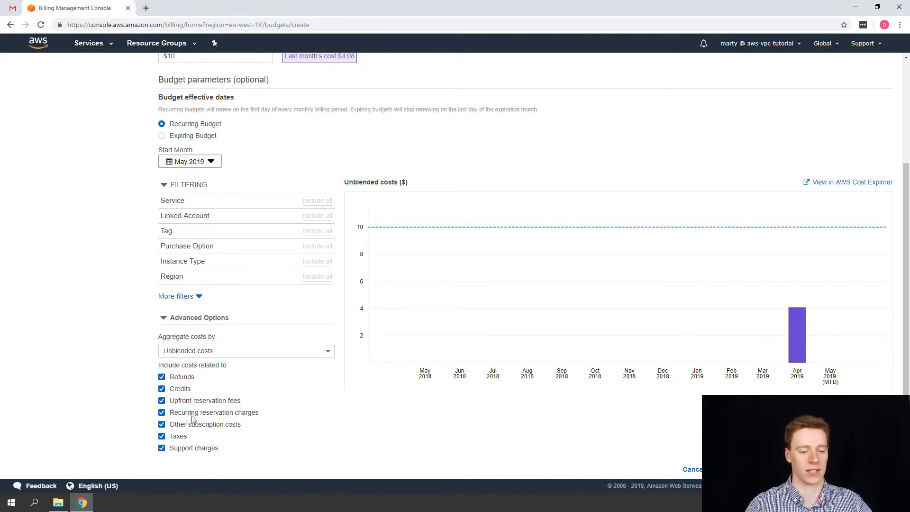
pyautogui.scroll(2, 606, 328)
pyautogui.scroll(-2, 608, 329)
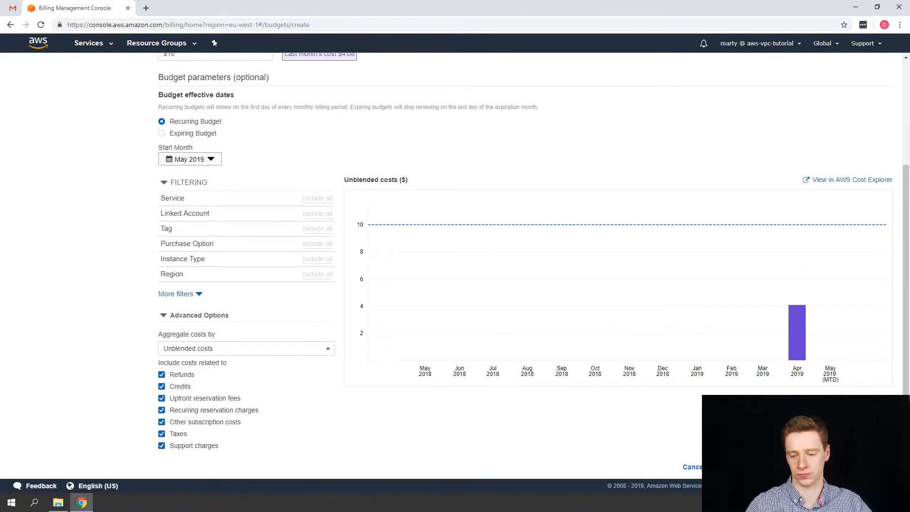
pyautogui.click(852, 467)
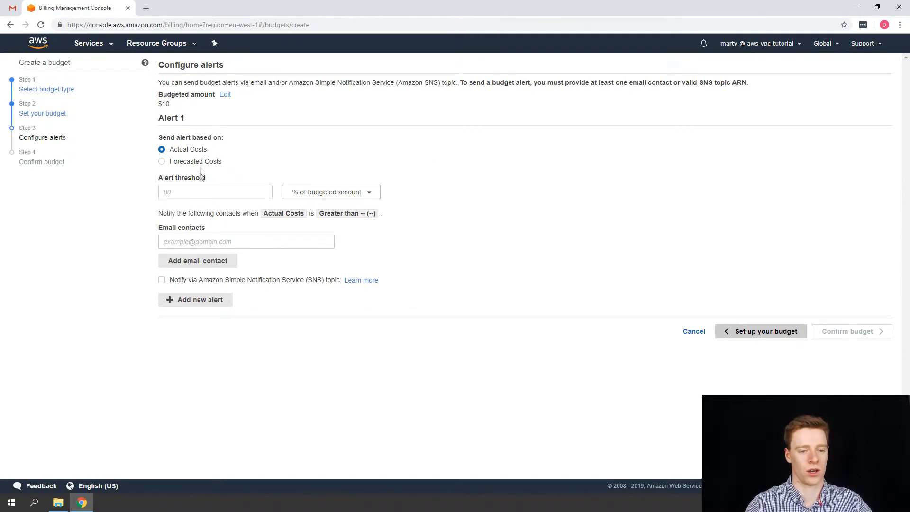
# Configure Alert 1 on forecasted costs at 80% of the budgeted amount and enter the contact's email address.
pyautogui.click(185, 164)
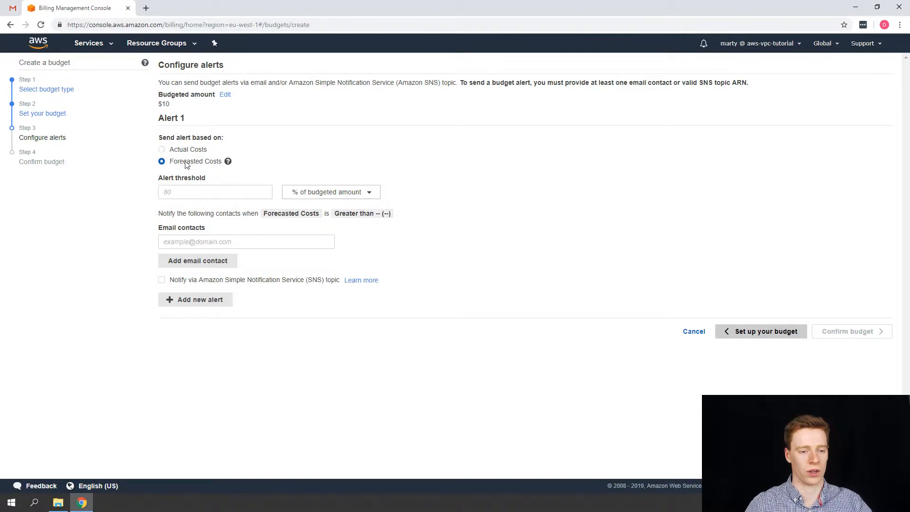
pyautogui.click(194, 191)
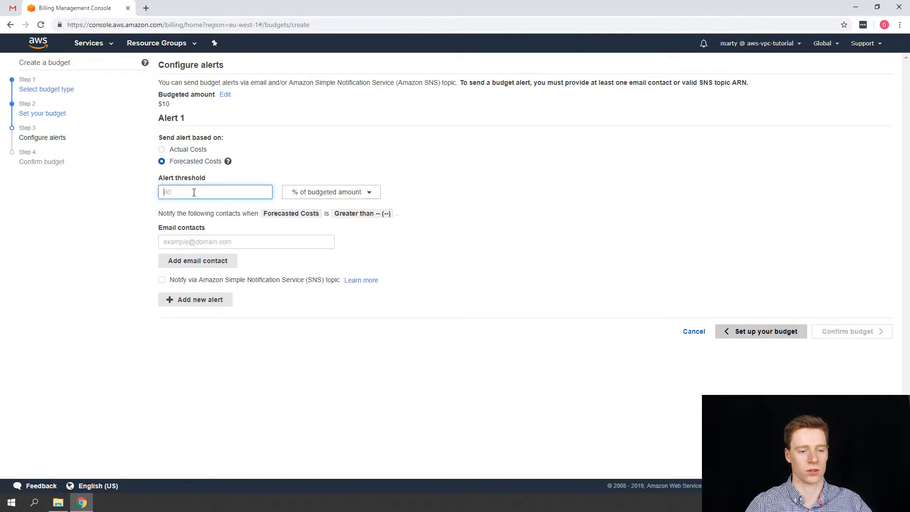
pyautogui.write('80')
pyautogui.click(246, 243)
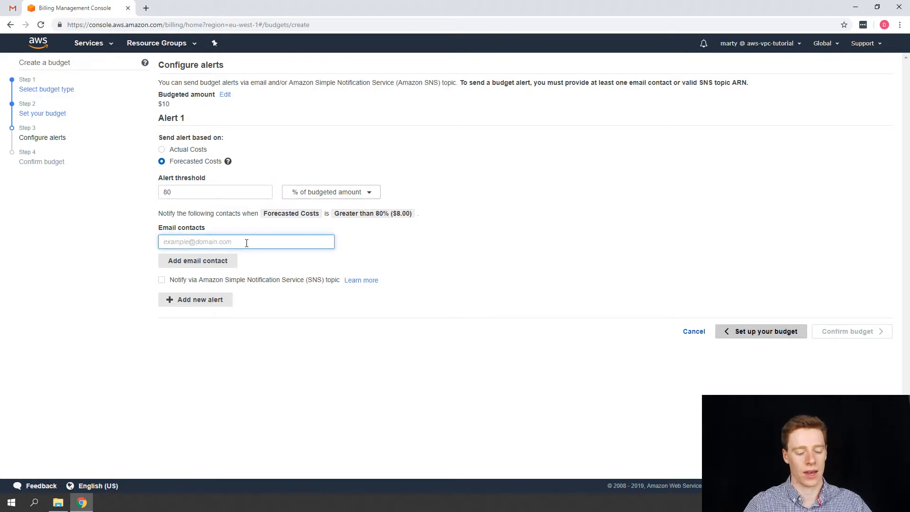
pyautogui.hotkey('ctrl', 'v')
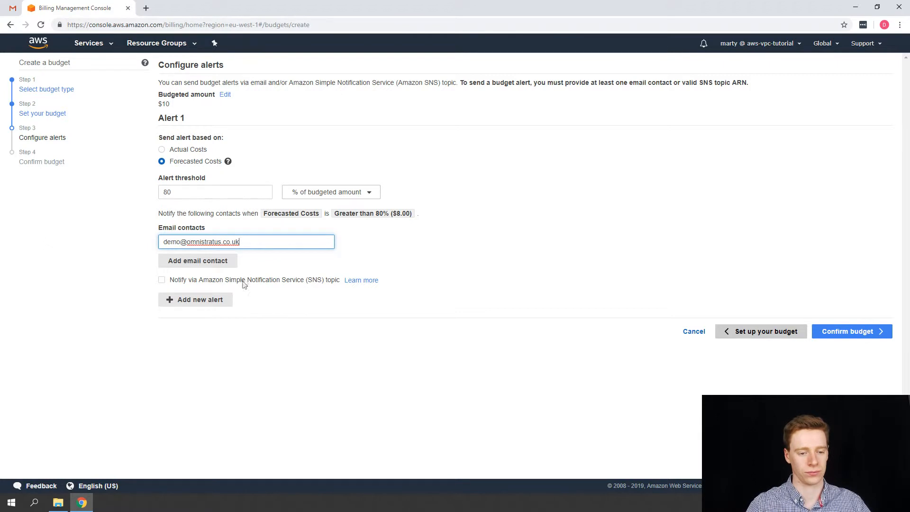
# Add a second alert on actual costs at 90% of the budgeted amount with the contact's email address.
pyautogui.click(215, 306)
pyautogui.scroll(-1, 213, 305)
pyautogui.click(208, 330)
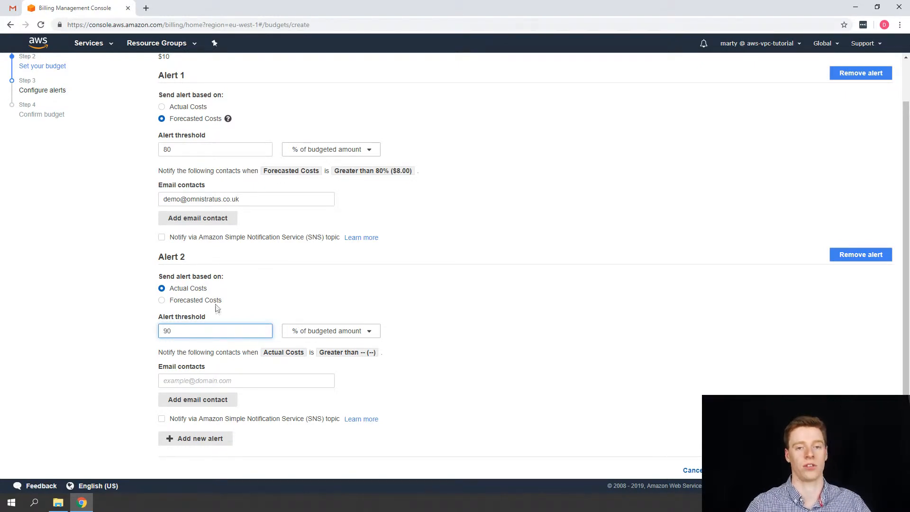
pyautogui.click(279, 383)
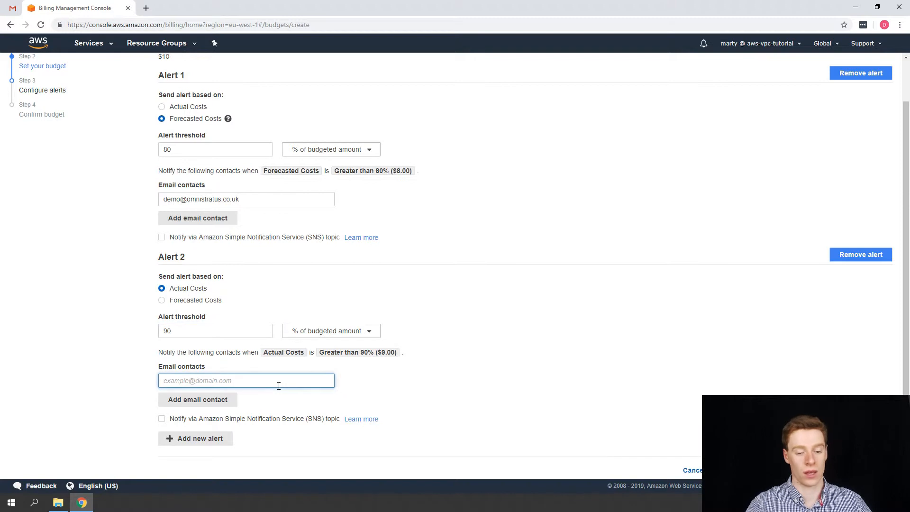
pyautogui.hotkey('ctrl', 'v')
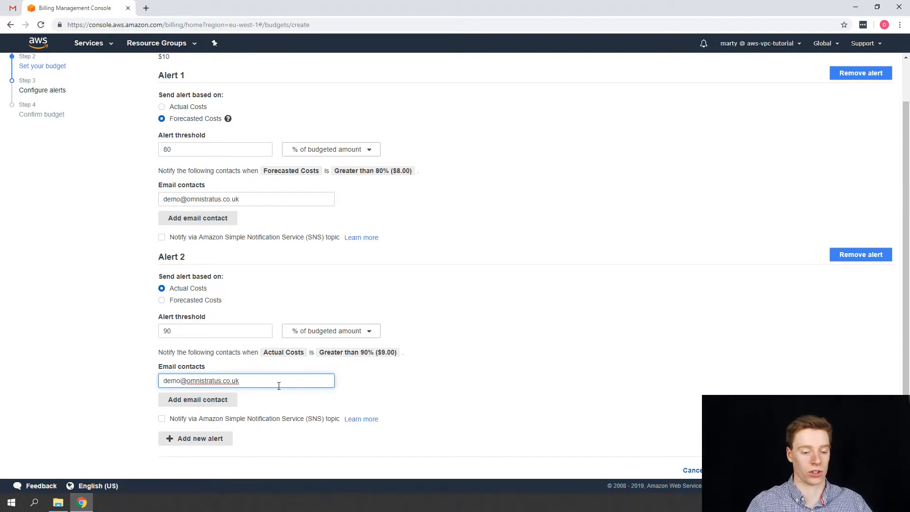
pyautogui.click(468, 298)
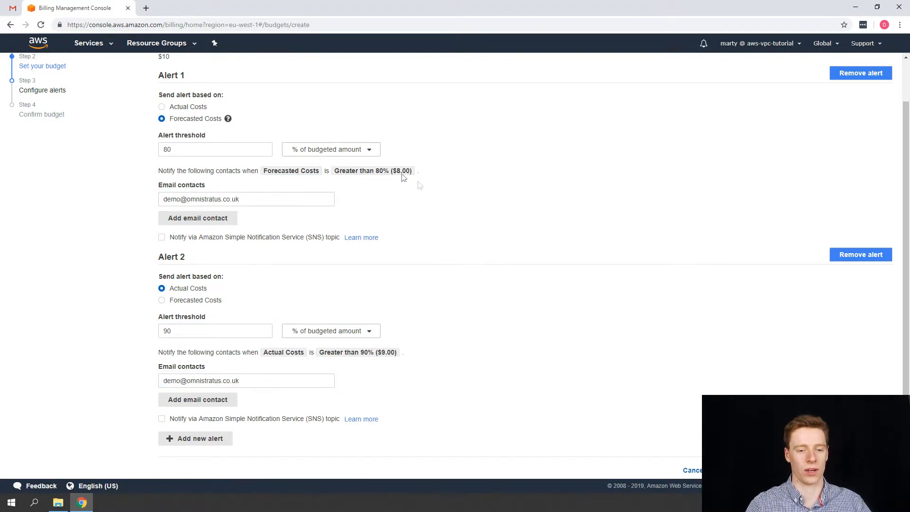
# Check the dollar threshold of Alert 1, accept both alerts and confirm creation of the budget.
pyautogui.moveTo(393, 171); pyautogui.dragTo(411, 170)
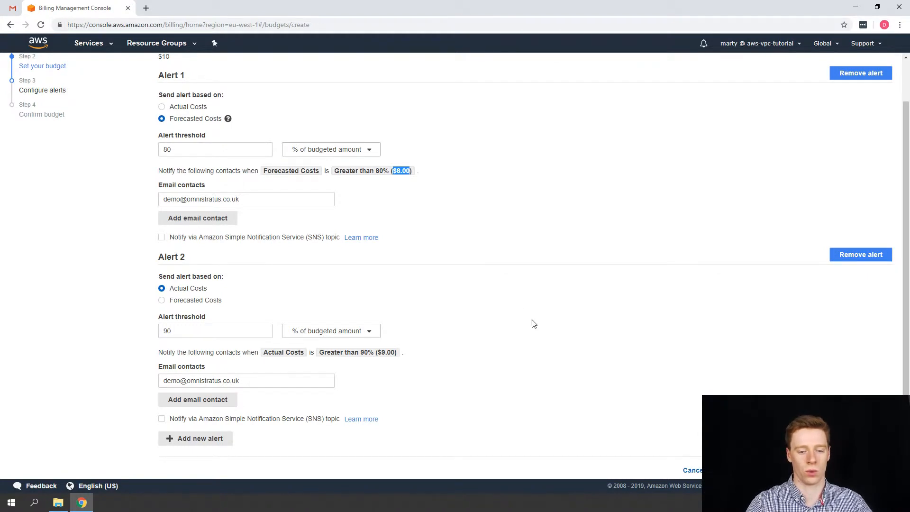
pyautogui.scroll(-1, 534, 324)
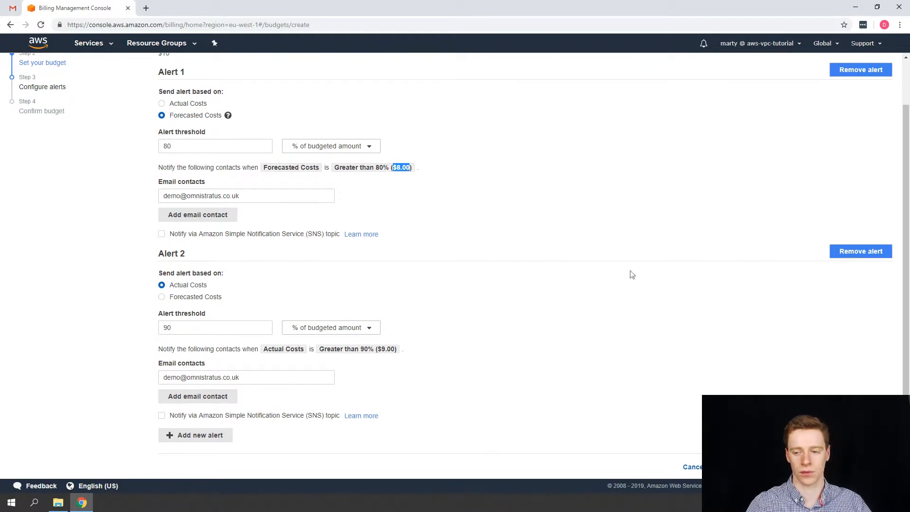
pyautogui.scroll(1, 450, 319)
pyautogui.scroll(-1, 624, 403)
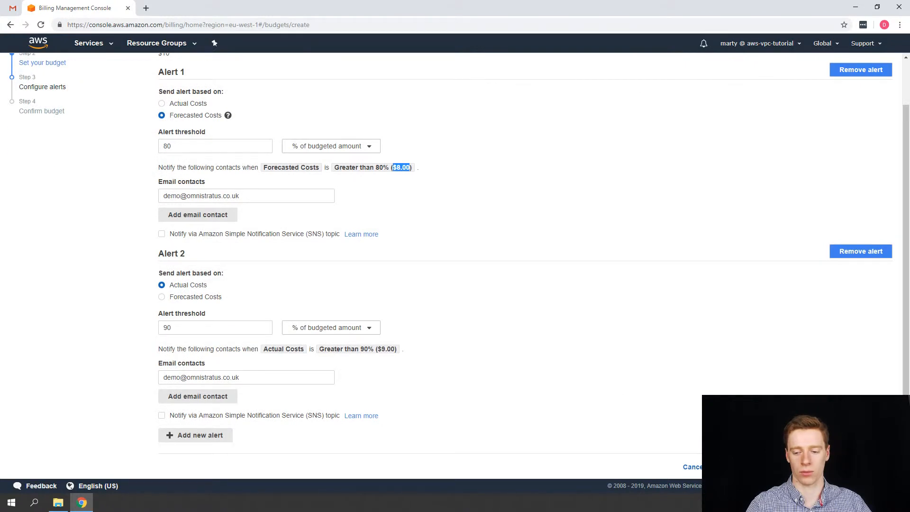
pyautogui.click(854, 467)
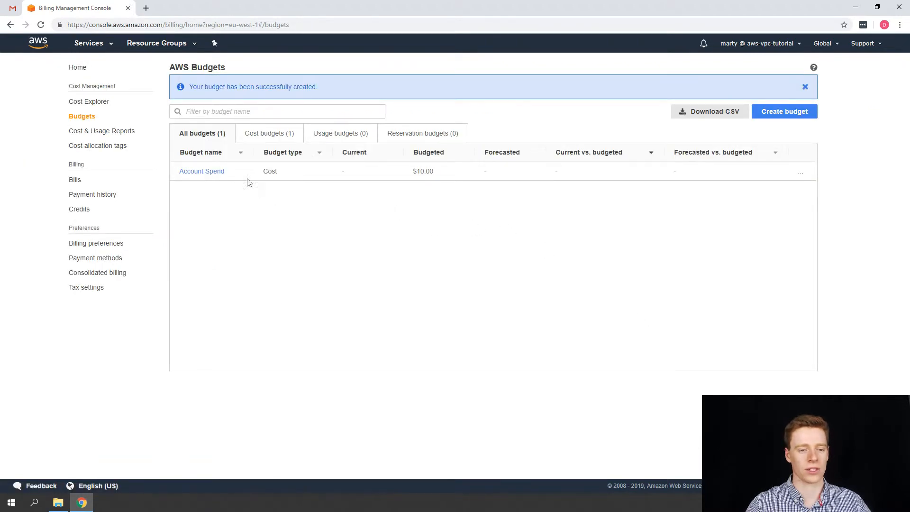
# Open the Account Spend budget to examine its history and alerts, and check the available region choices.
pyautogui.click(203, 172)
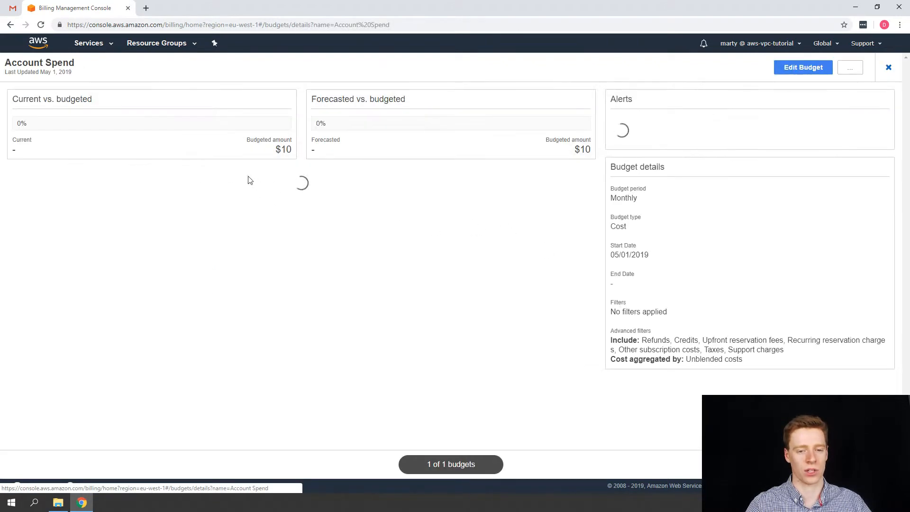
pyautogui.moveTo(521, 294)
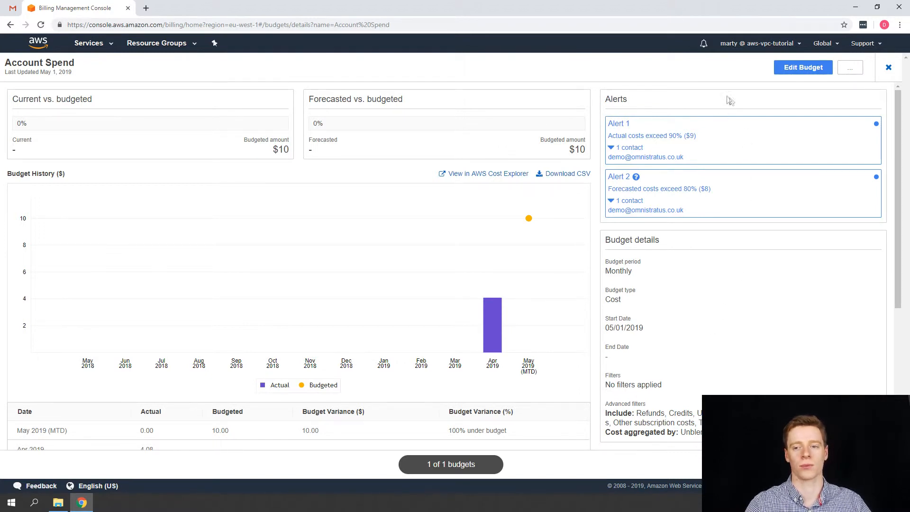
pyautogui.click(825, 44)
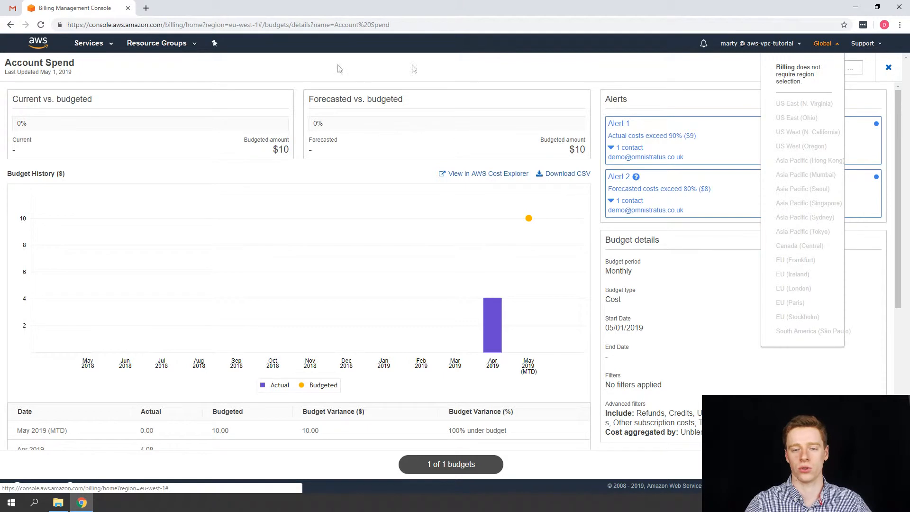
# Search the AWS services for "cloud" and open CloudWatch.
pyautogui.click(92, 45)
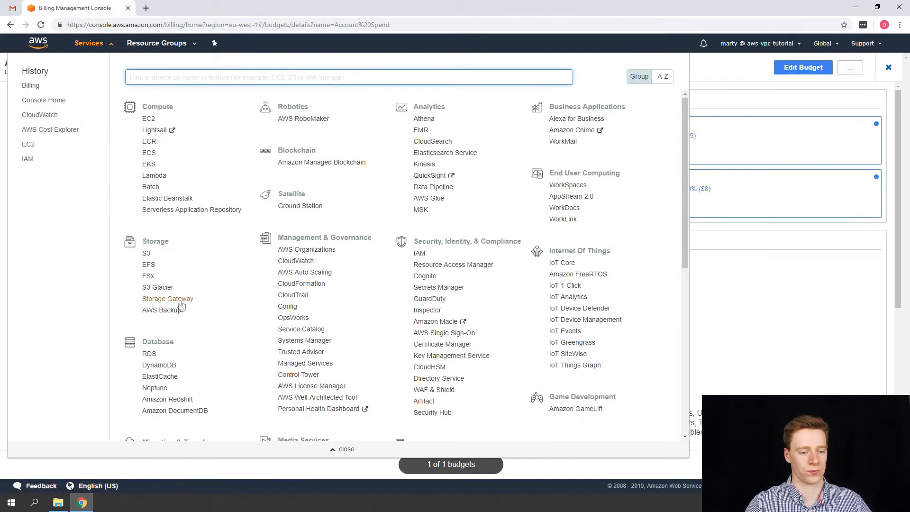
pyautogui.write('cloud')
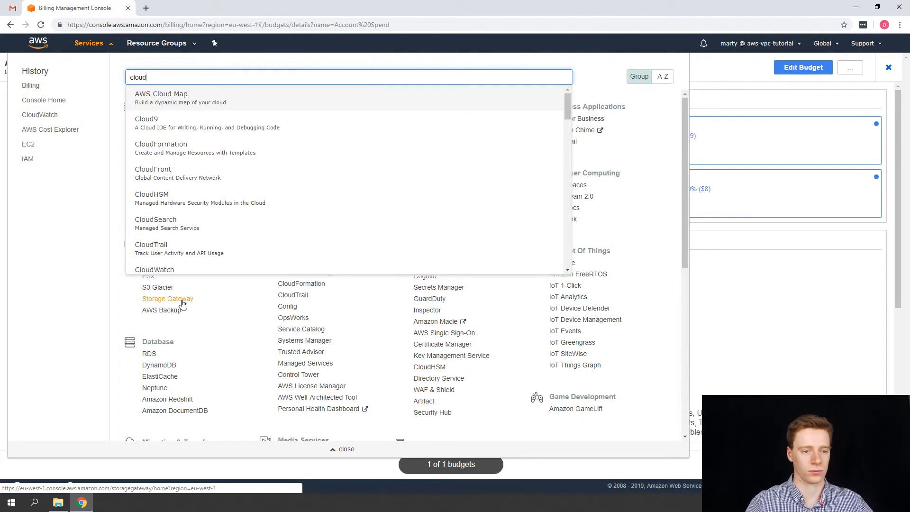
pyautogui.scroll(-1, 194, 244)
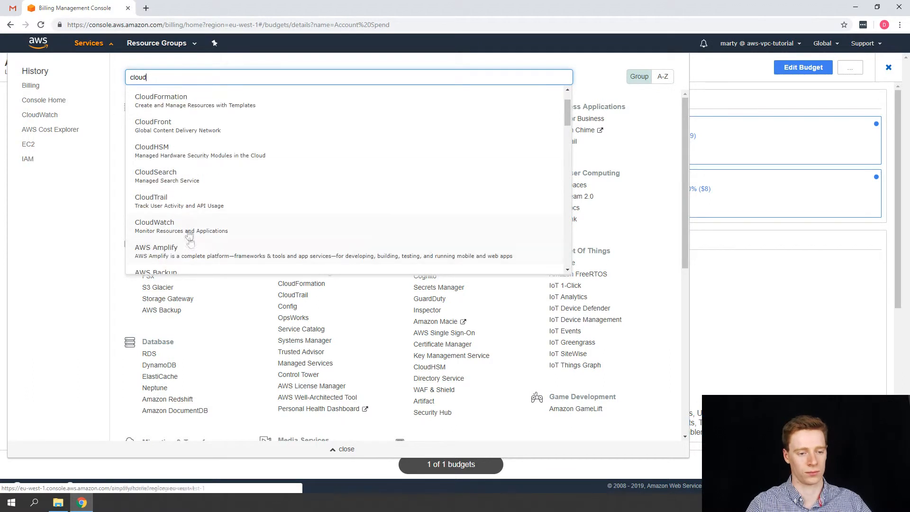
pyautogui.click(191, 221)
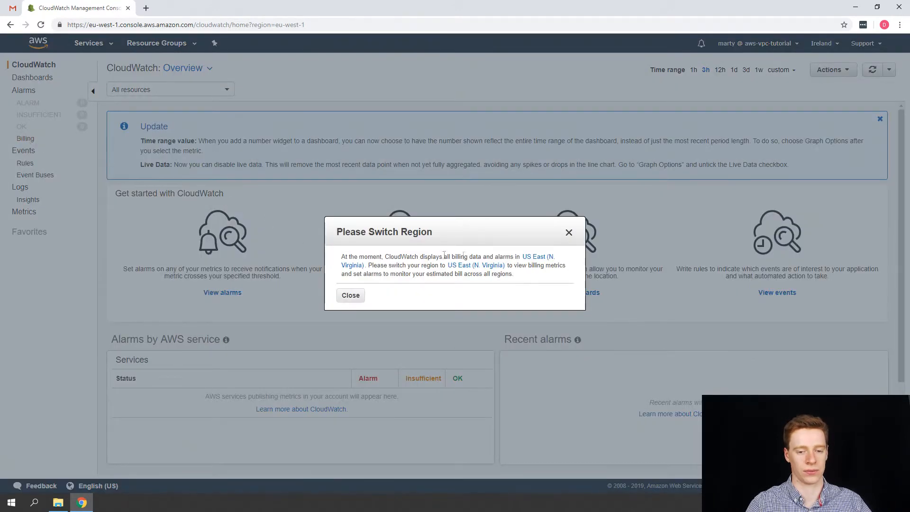
# Switch the region to US East (N. Virginia) and start creating a new billing alarm.
pyautogui.click(353, 267)
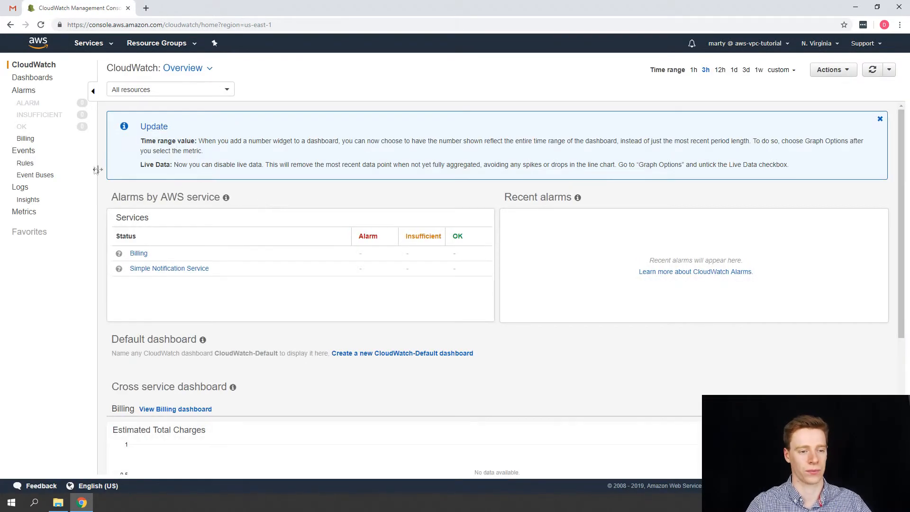
pyautogui.click(24, 139)
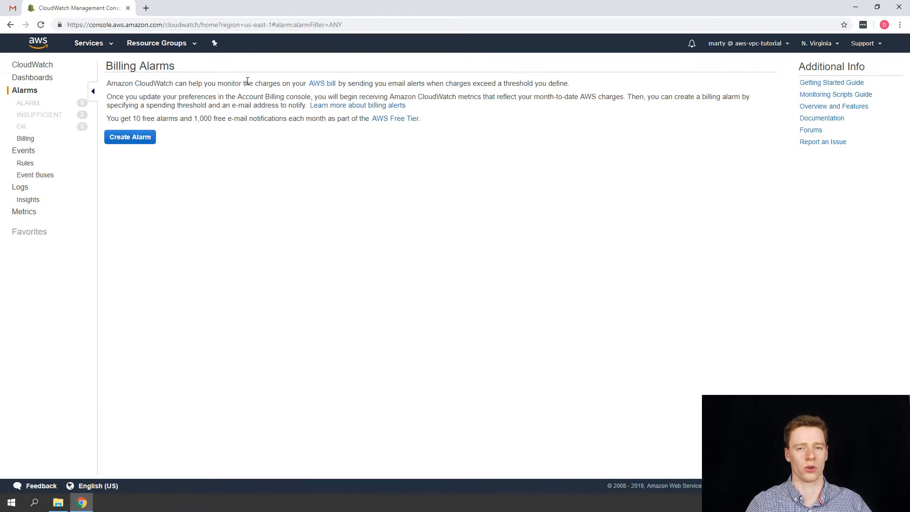
pyautogui.click(145, 141)
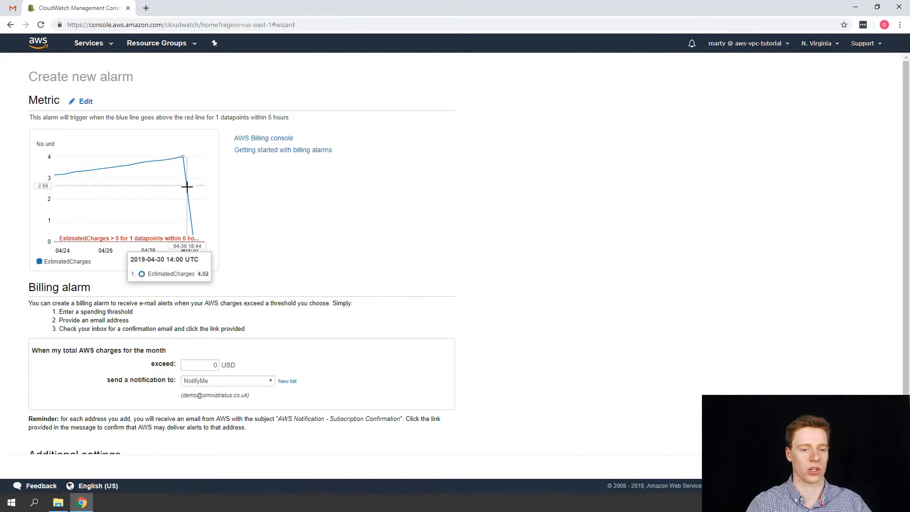
# Set the billing alarm threshold to 5 USD and send its notification to a new list with the demo account's email address.
pyautogui.click(205, 364)
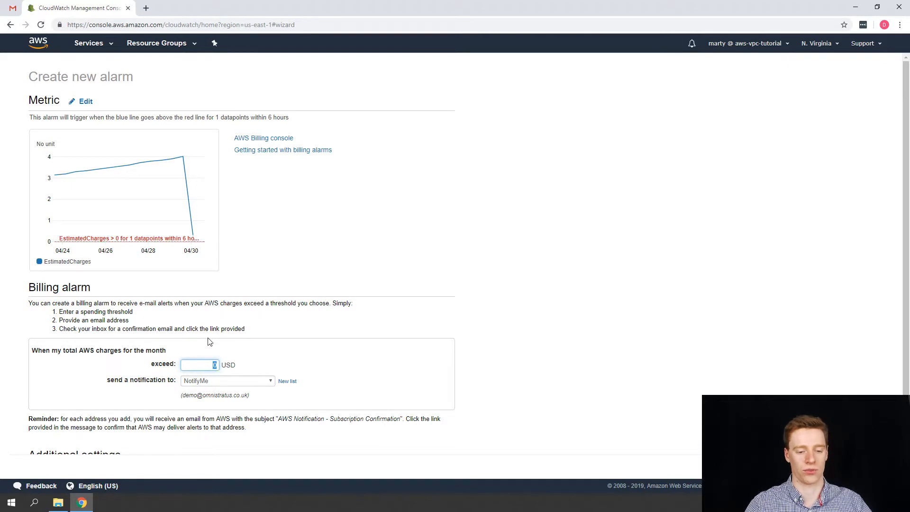
pyautogui.click(248, 332)
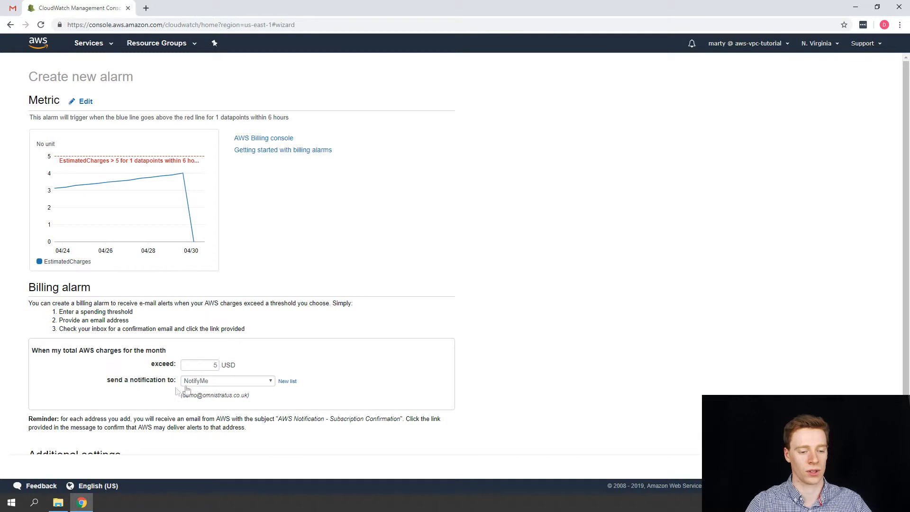
pyautogui.click(203, 380)
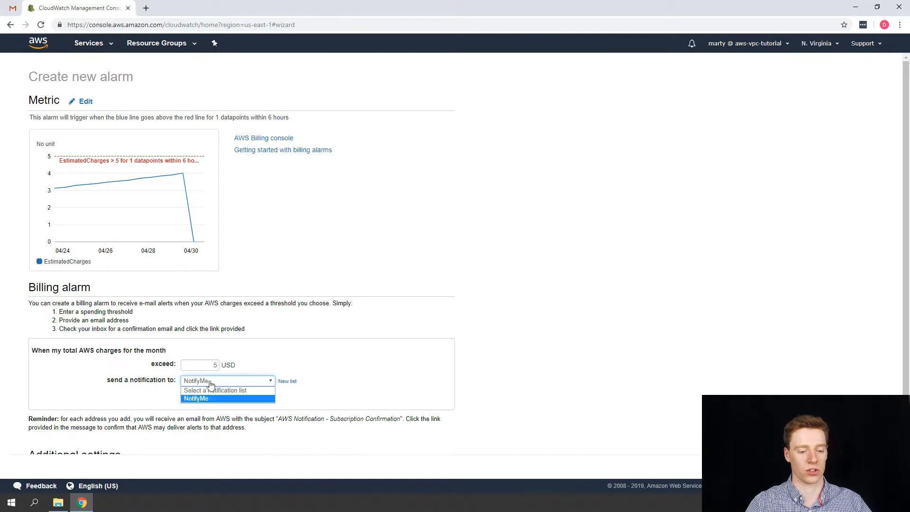
pyautogui.click(284, 380)
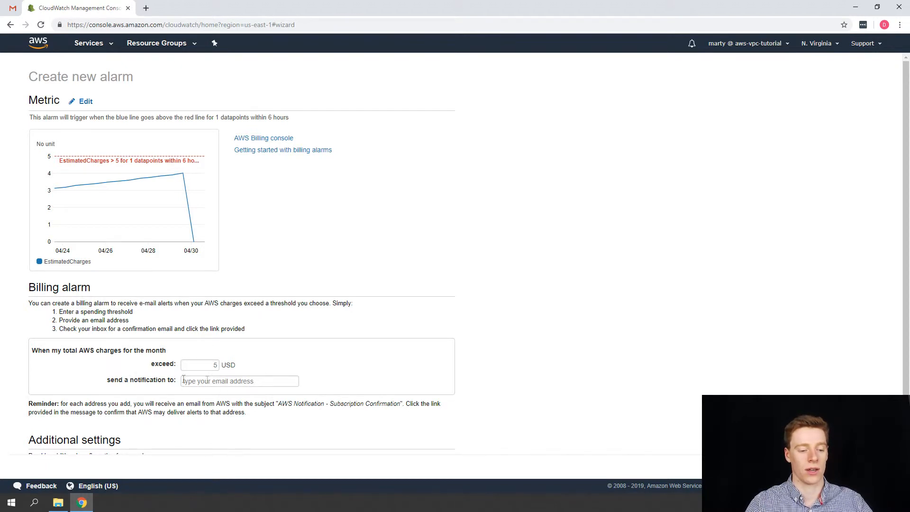
pyautogui.click(207, 381)
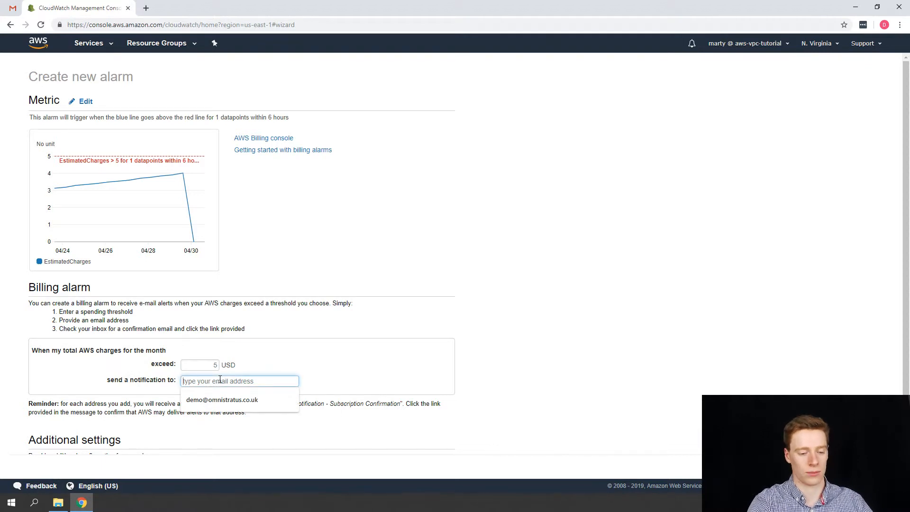
pyautogui.press('Down')
pyautogui.press('Return')
pyautogui.click(287, 355)
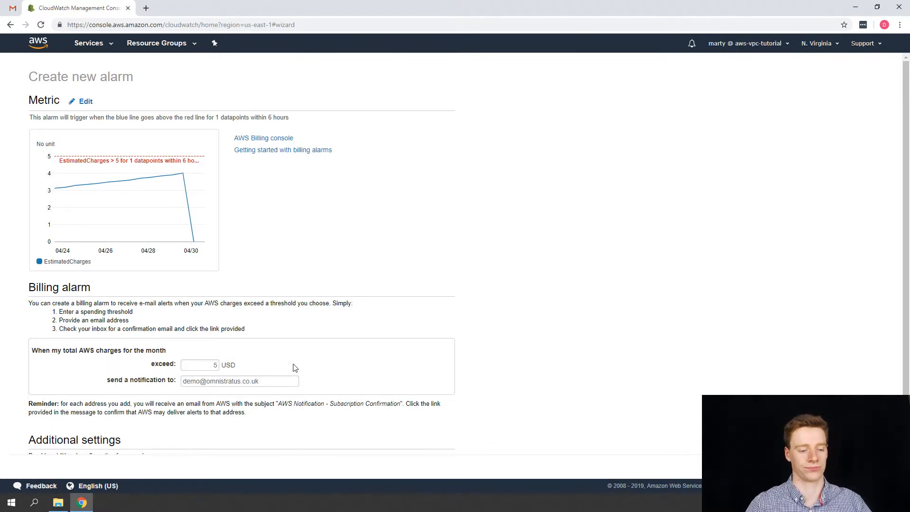
# Review the options for treating missing data, keep it as missing, and create the billing alarm.
pyautogui.scroll(-2, 279, 389)
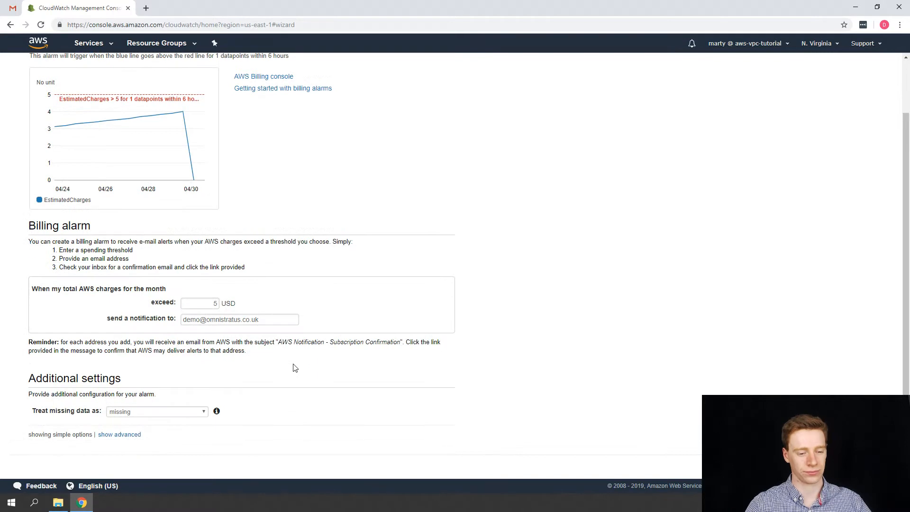
pyautogui.click(183, 413)
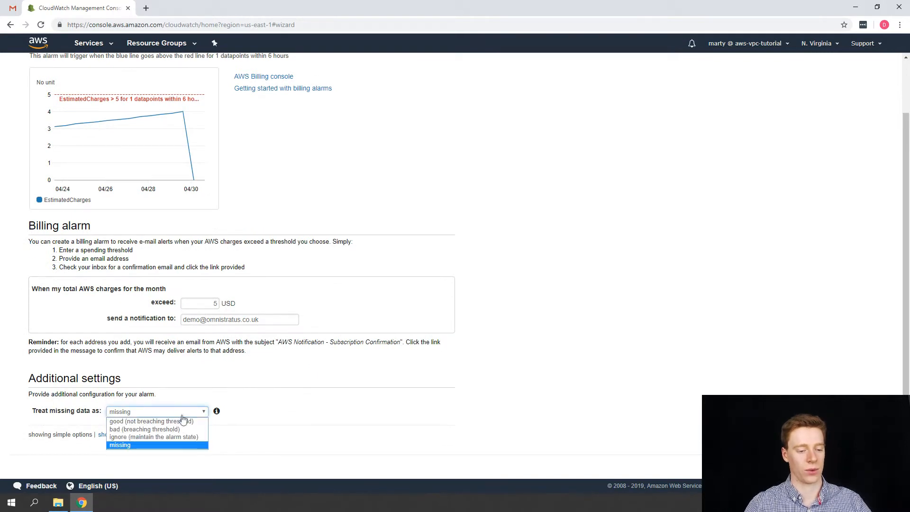
pyautogui.click(256, 379)
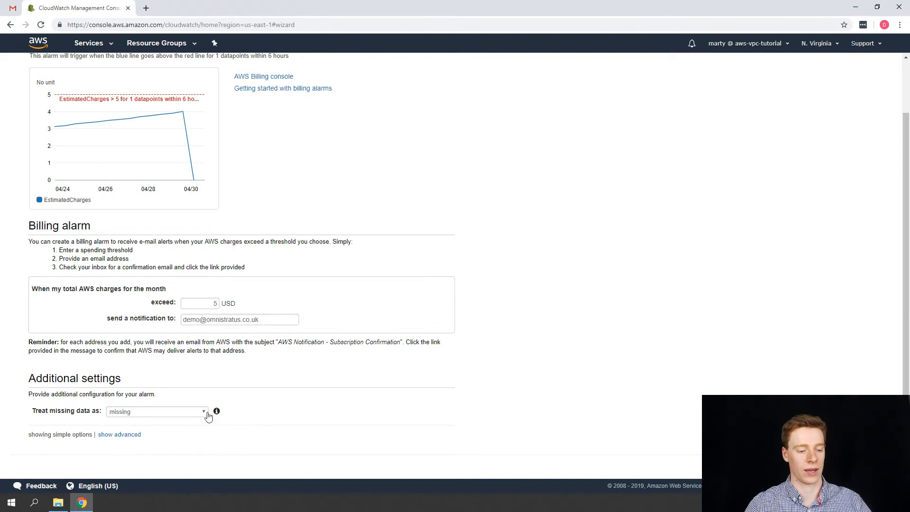
pyautogui.click(871, 467)
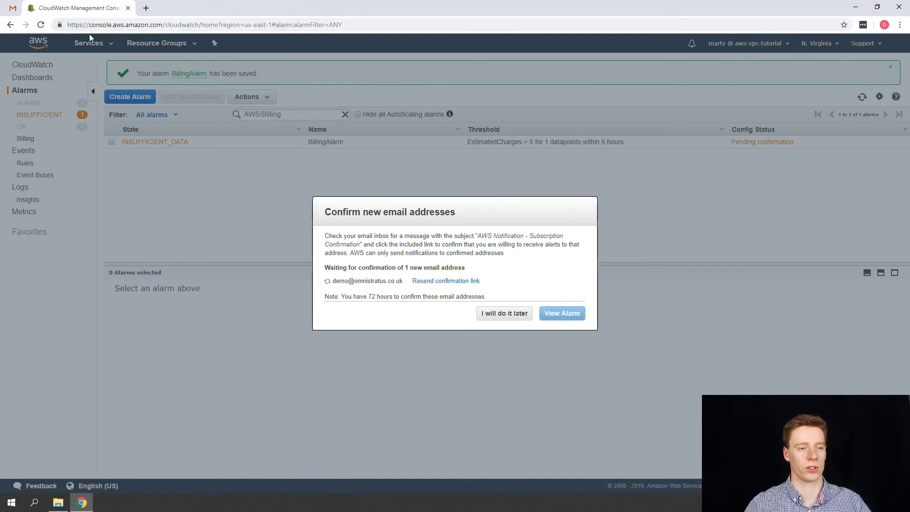
# Switch to Gmail, open the AWS Notification - Subscription Confirmation email and confirm the subscription to NotifyMe1.
pyautogui.click(13, 7)
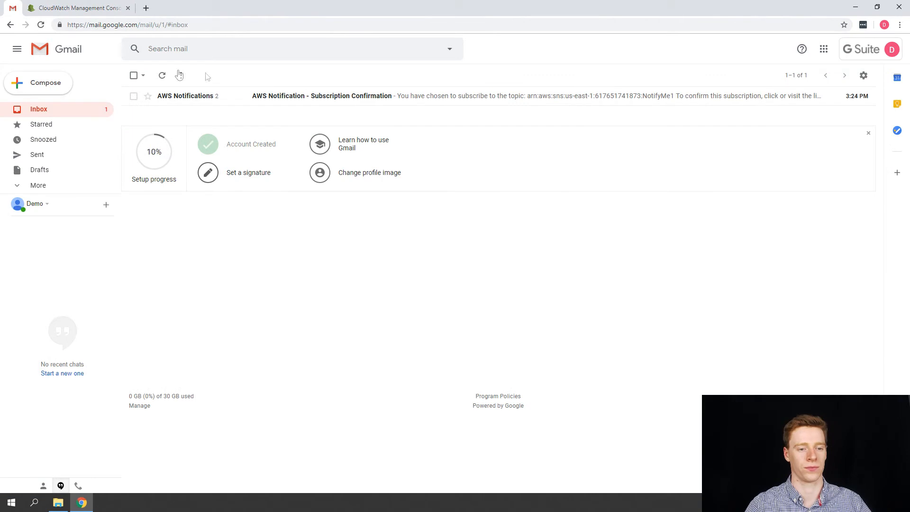
pyautogui.click(341, 98)
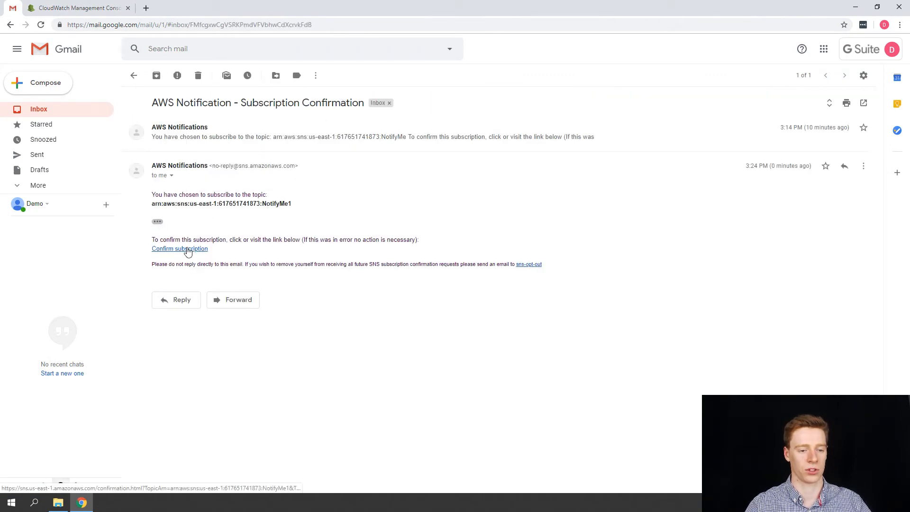
pyautogui.click(187, 249)
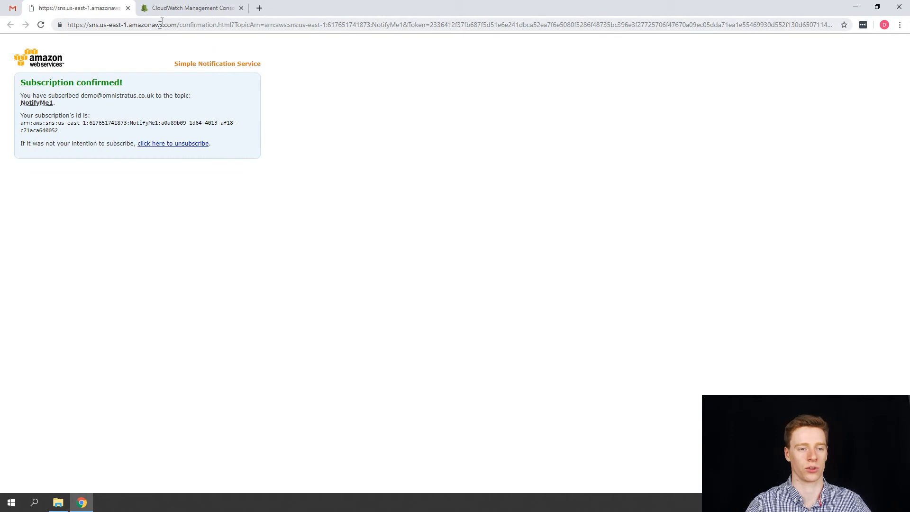
# Return to CloudWatch, continue to the alarm list, refresh it and open the details of BillingAlarm.
pyautogui.click(172, 11)
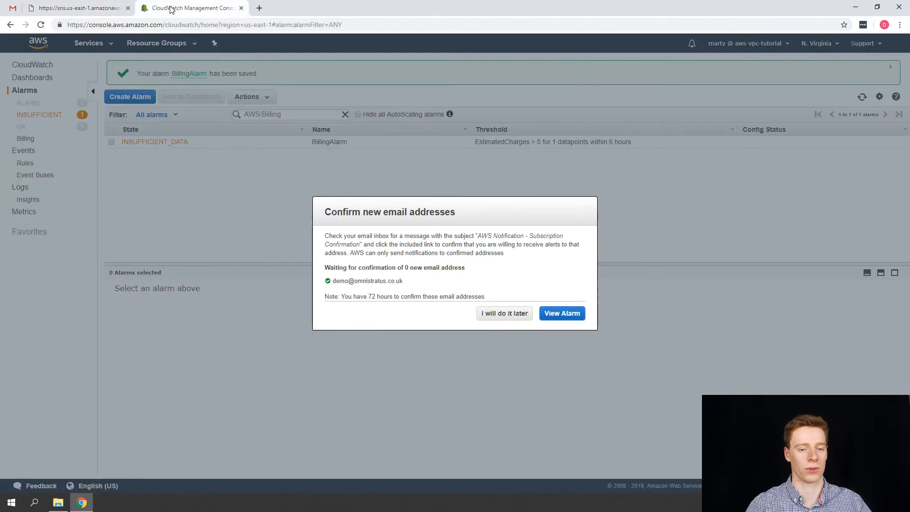
pyautogui.click(561, 314)
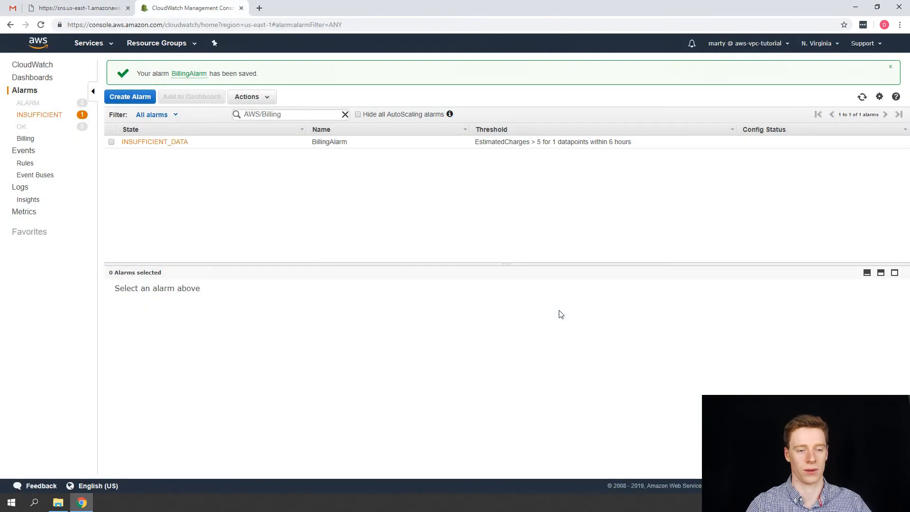
pyautogui.click(862, 96)
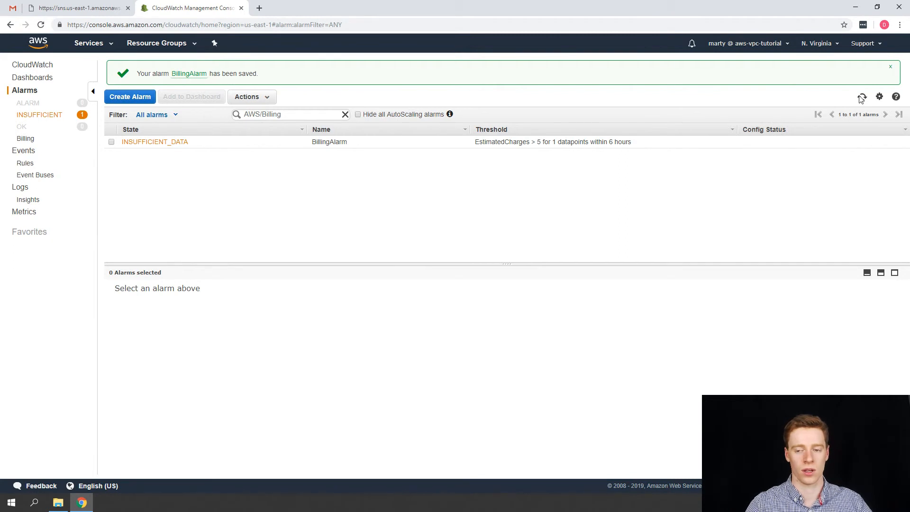
pyautogui.click(502, 142)
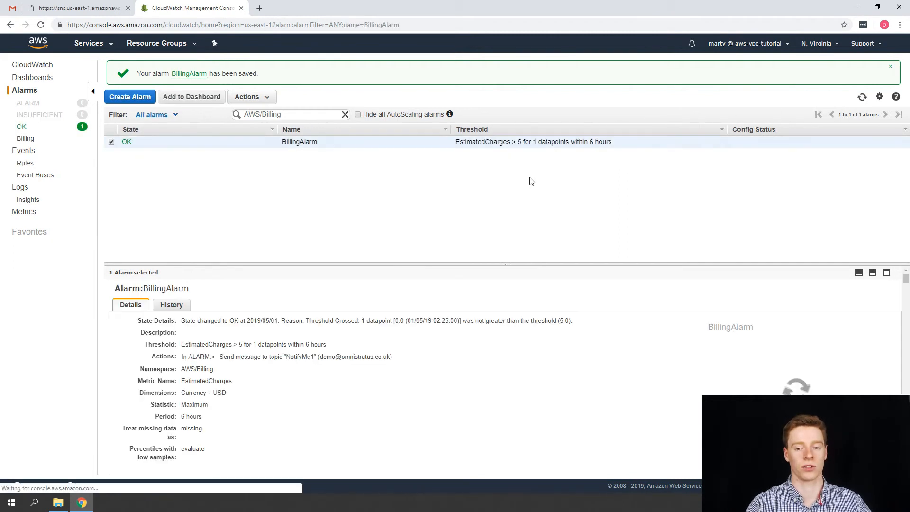